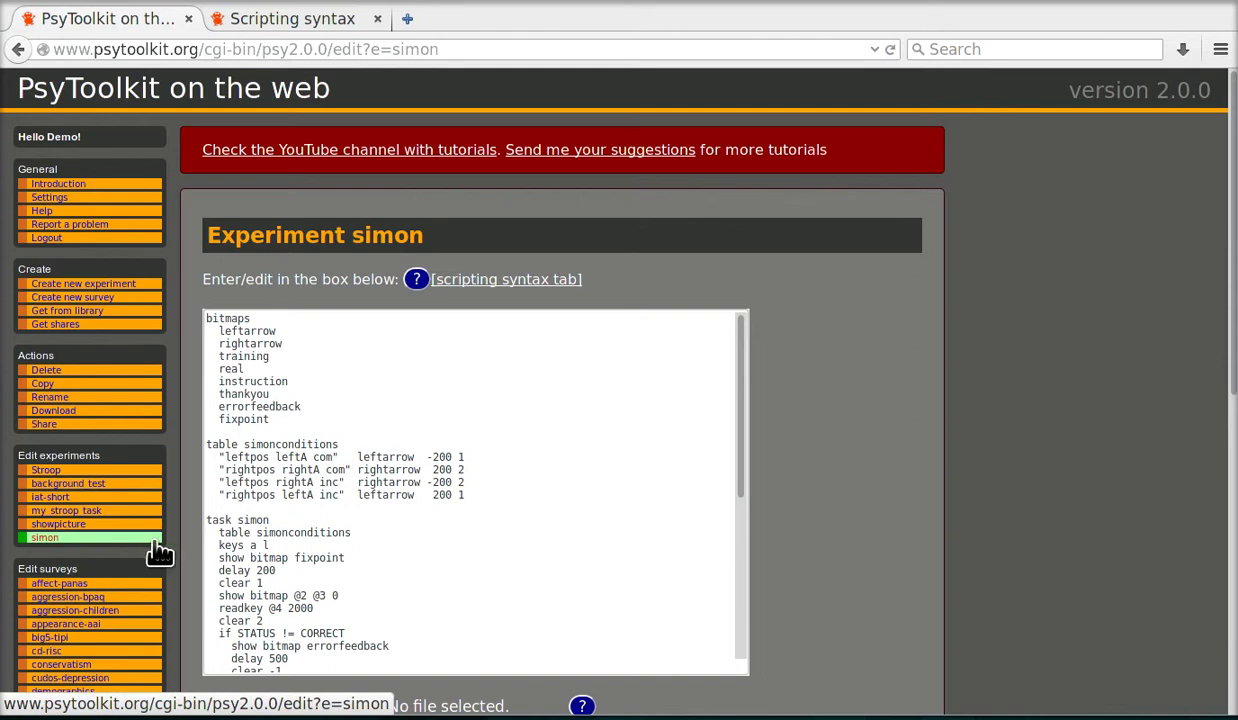
Step: Add an 'options' block with 'fullscreen' above the bitmaps section of the simon script
{"action": "left_click", "coordinate": [207, 319]}
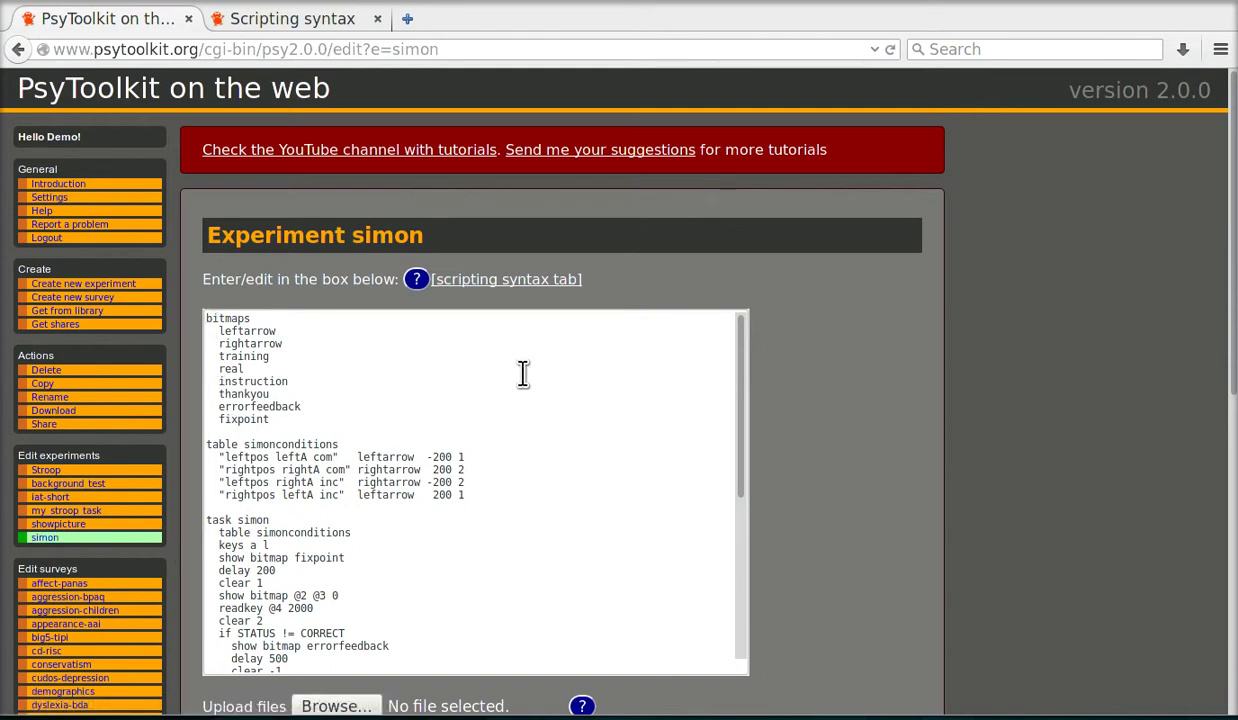
{"action": "key", "text": "Return"}
{"action": "key", "text": "Return"}
{"action": "key", "text": "Return"}
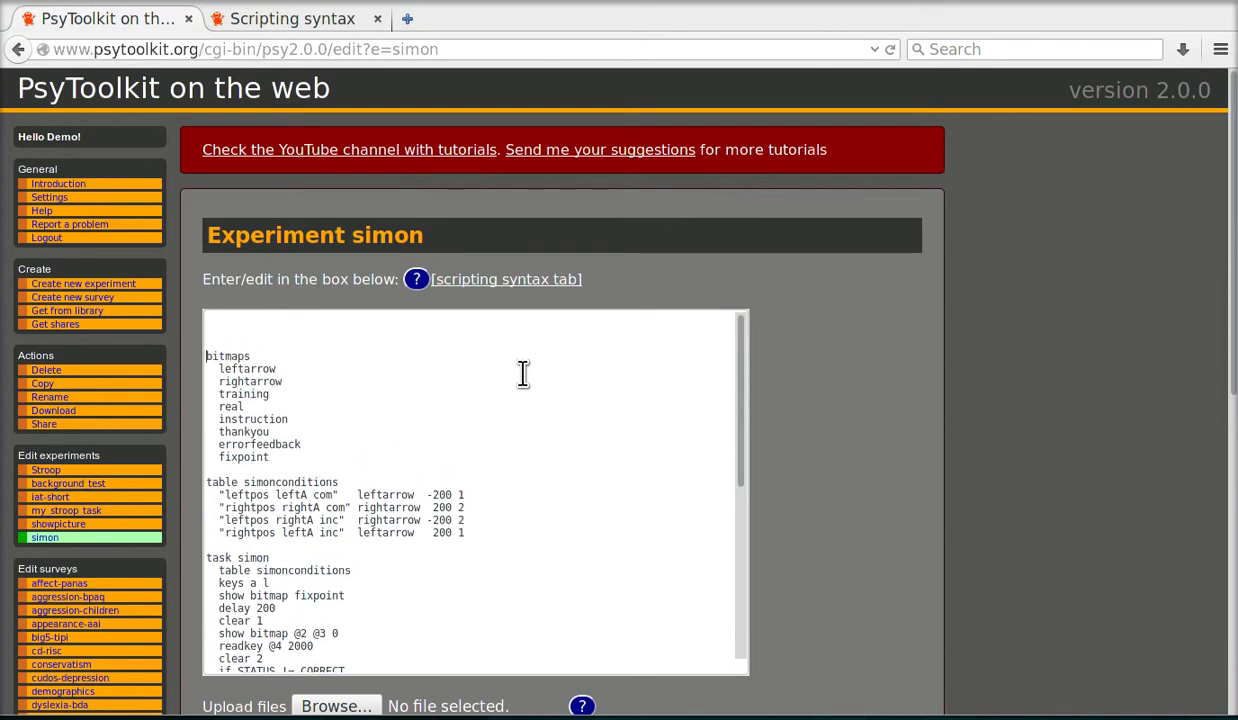
{"action": "type", "text": "options"}
{"action": "key", "text": "Return"}
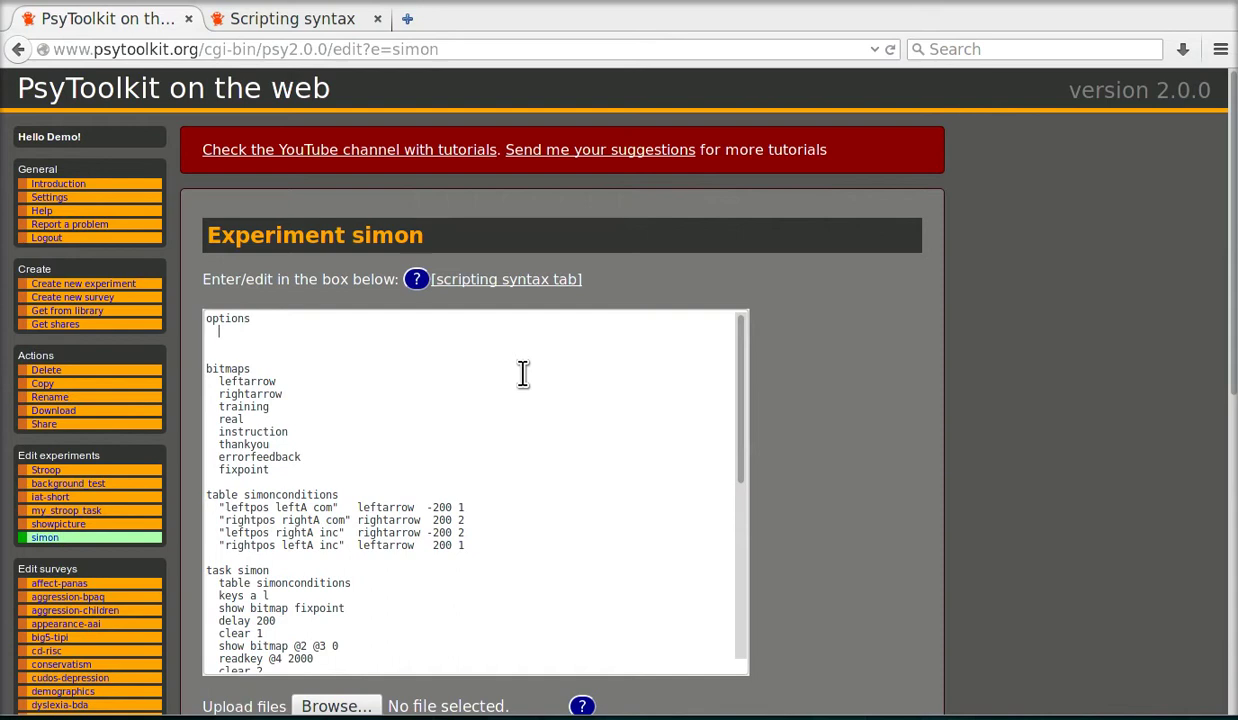
{"action": "type", "text": "fullscreen"}
Step: Delete the options and fullscreen lines again and save the simon script
{"action": "left_click_drag", "start_coordinate": [209, 321], "coordinate": [296, 350]}
{"action": "key", "text": "Delete"}
{"action": "key", "text": "Delete"}
{"action": "key", "text": "Delete"}
{"action": "key", "text": "Delete"}
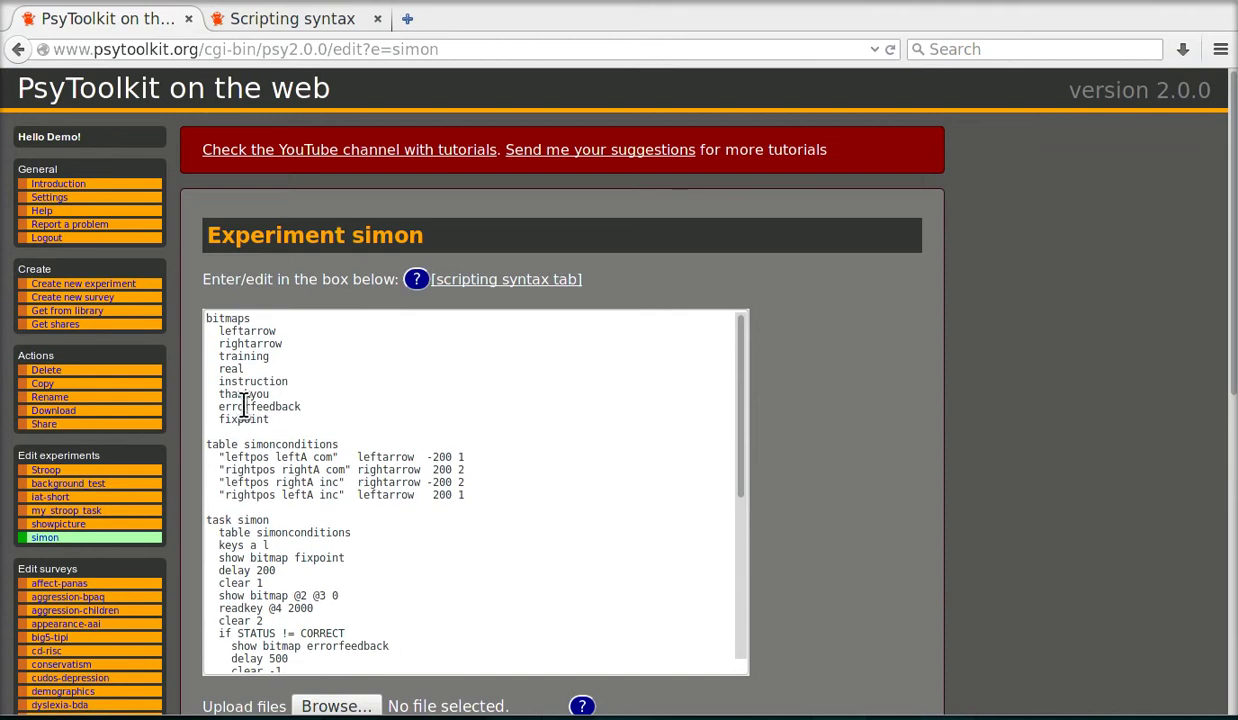
{"action": "scroll", "coordinate": [186, 405], "scroll_direction": "down", "scroll_amount": 1}
{"action": "scroll", "coordinate": [186, 414], "scroll_direction": "down", "scroll_amount": 1}
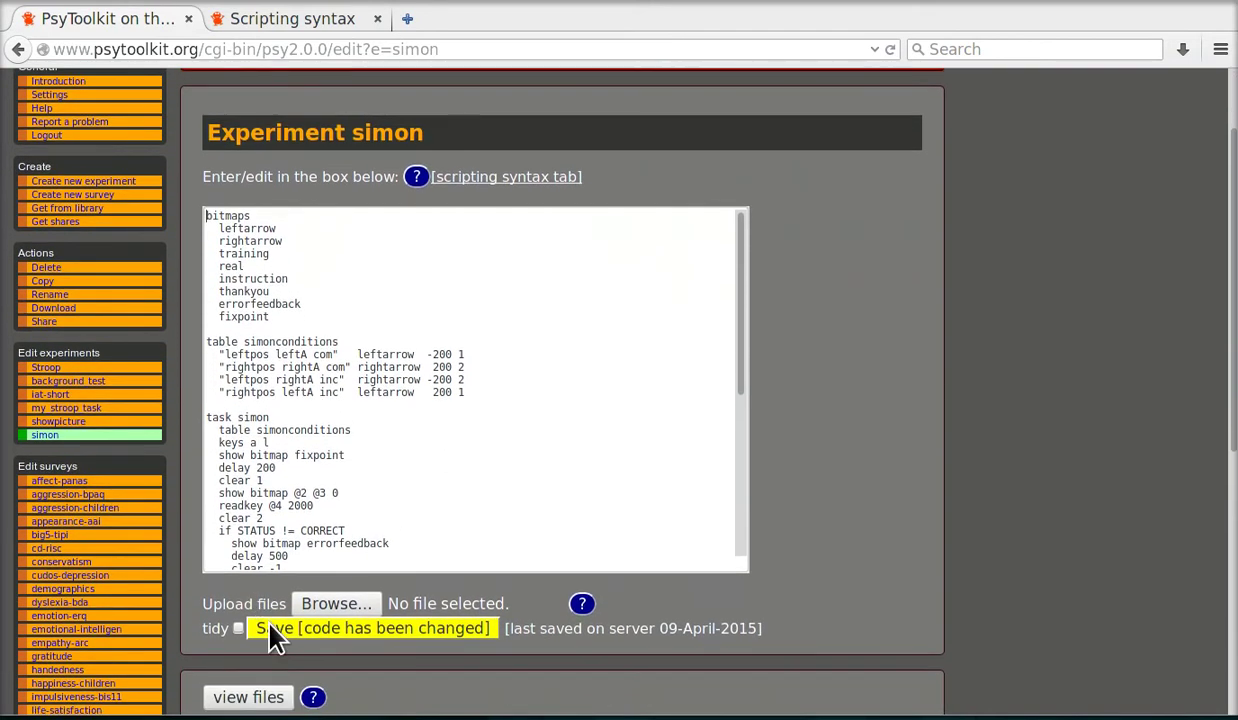
{"action": "left_click", "coordinate": [272, 629]}
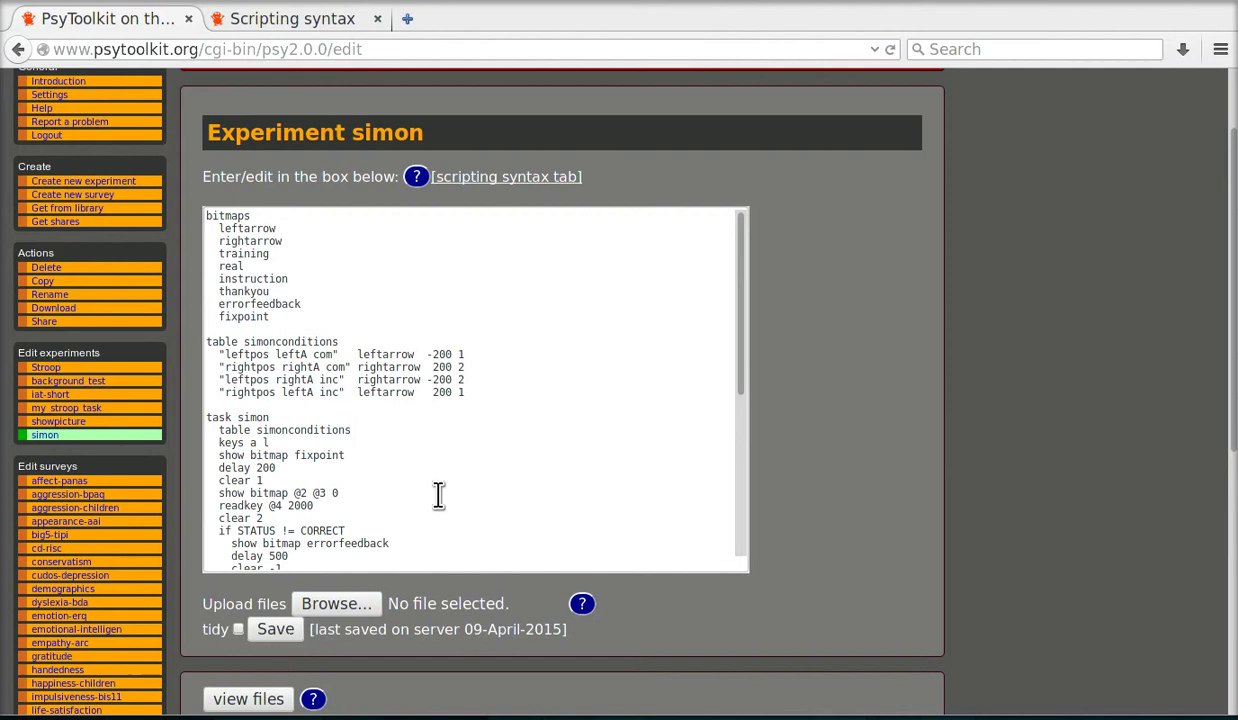
{"action": "scroll", "coordinate": [423, 494], "scroll_direction": "up", "scroll_amount": 2}
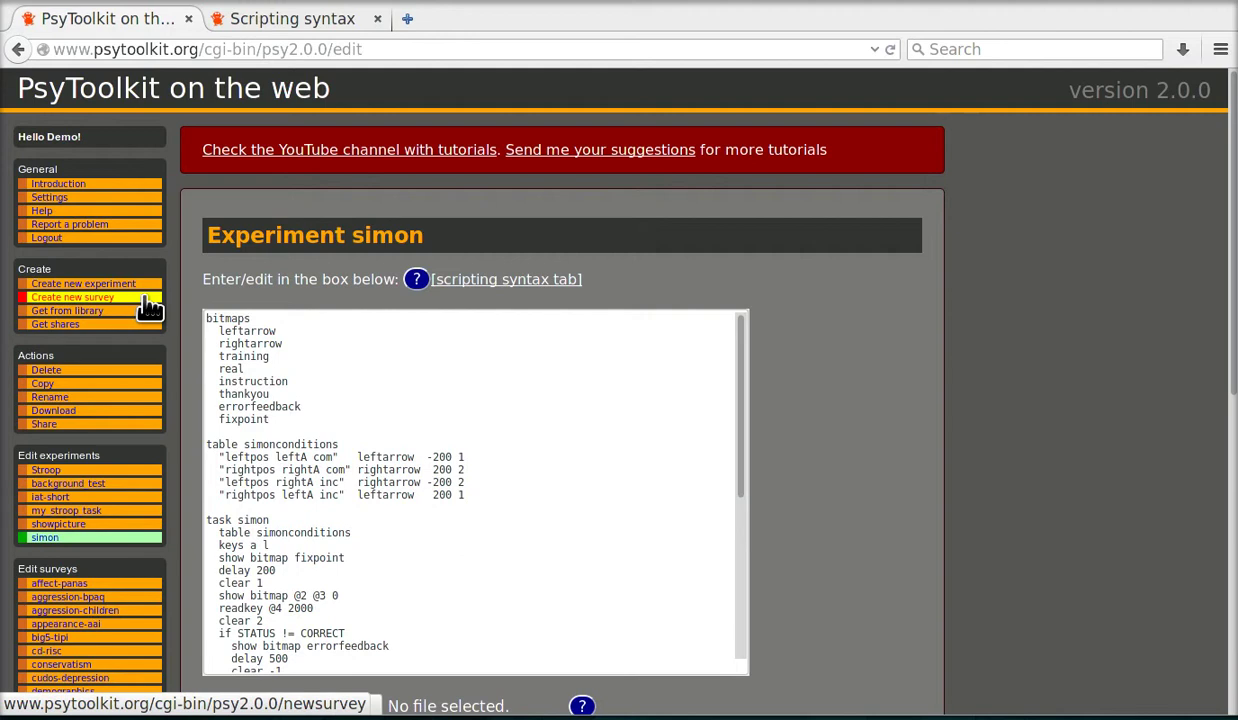
Step: Start a new online survey and enter 'simon_study' as its name
{"action": "left_click", "coordinate": [146, 299]}
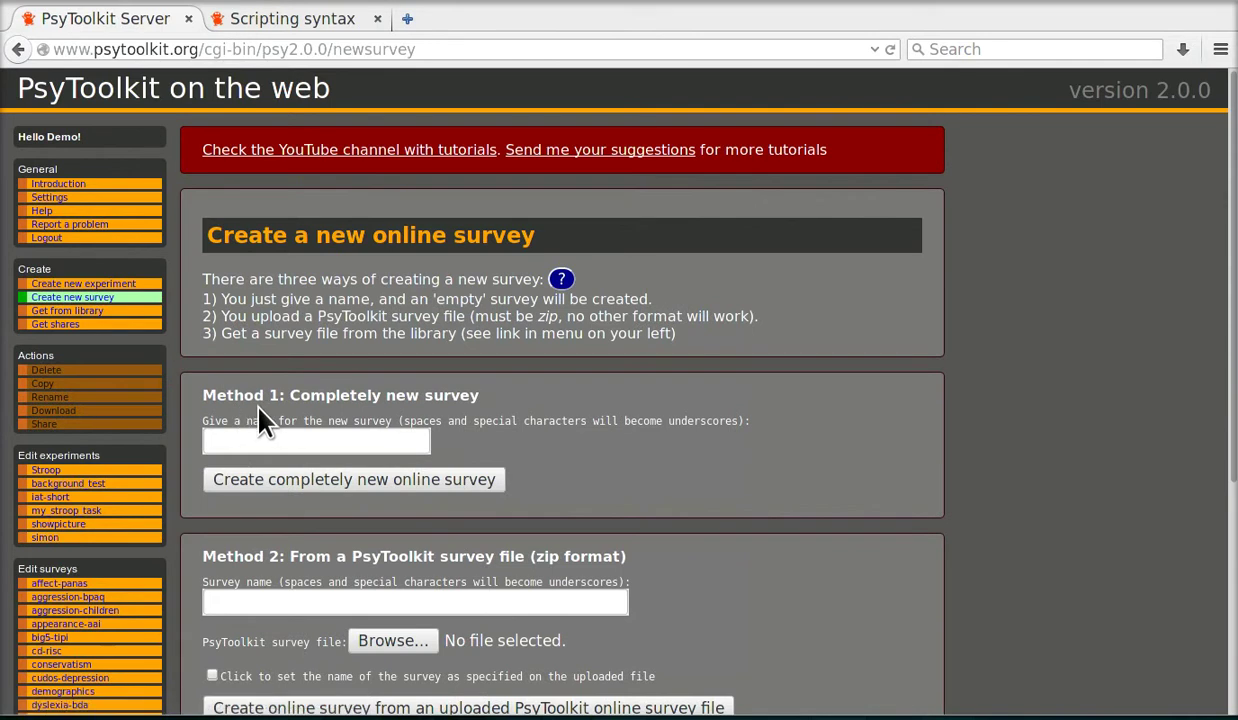
{"action": "left_click", "coordinate": [375, 447]}
{"action": "type", "text": "simon_study"}
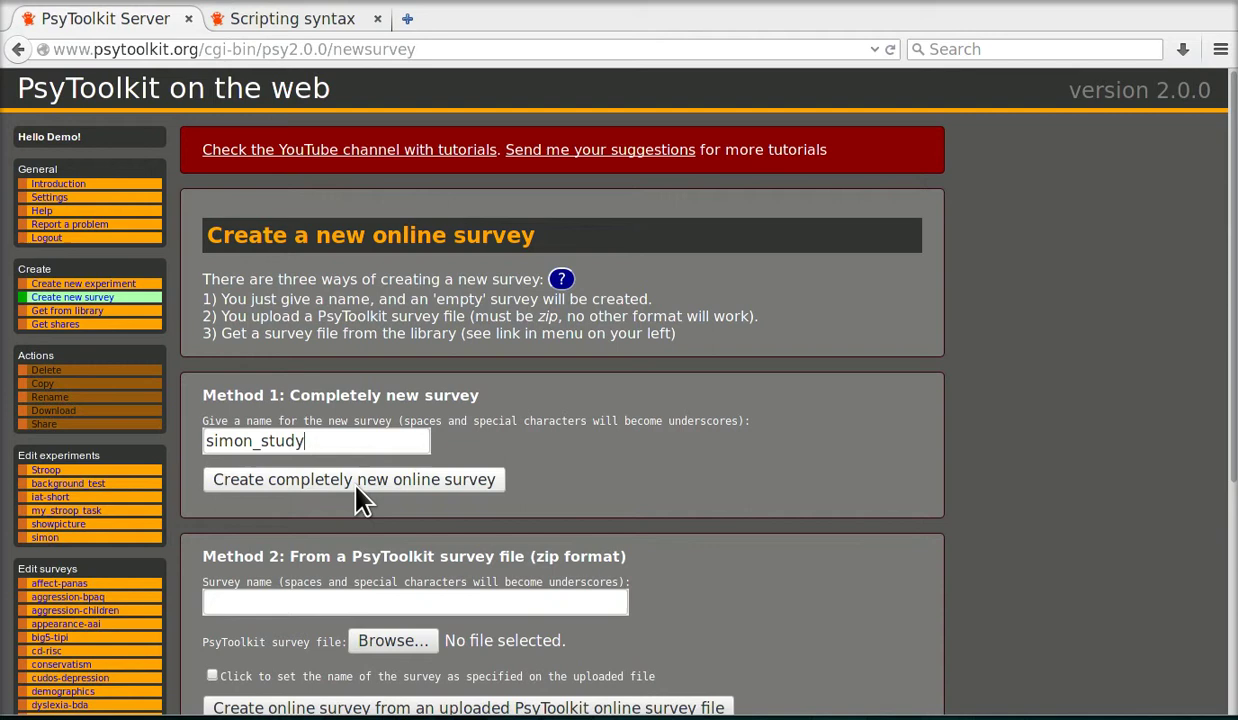
{"action": "left_click", "coordinate": [357, 489]}
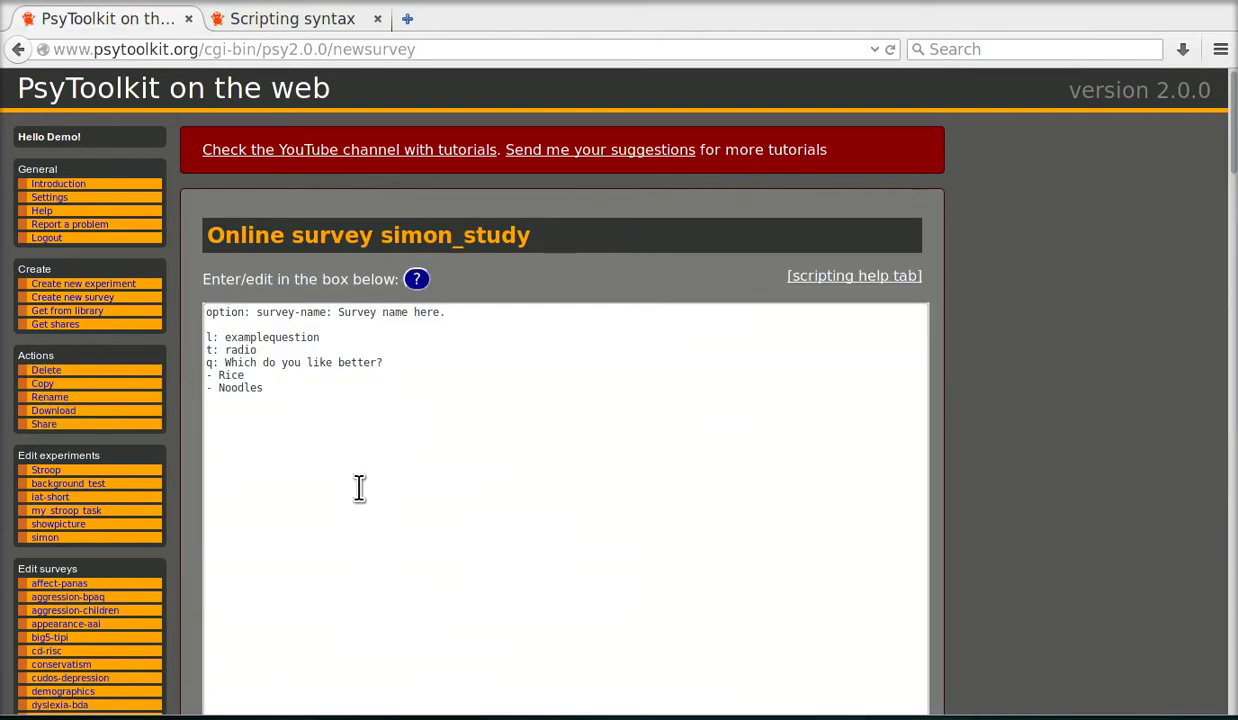
{"action": "scroll", "coordinate": [188, 372], "scroll_direction": "down", "scroll_amount": 4}
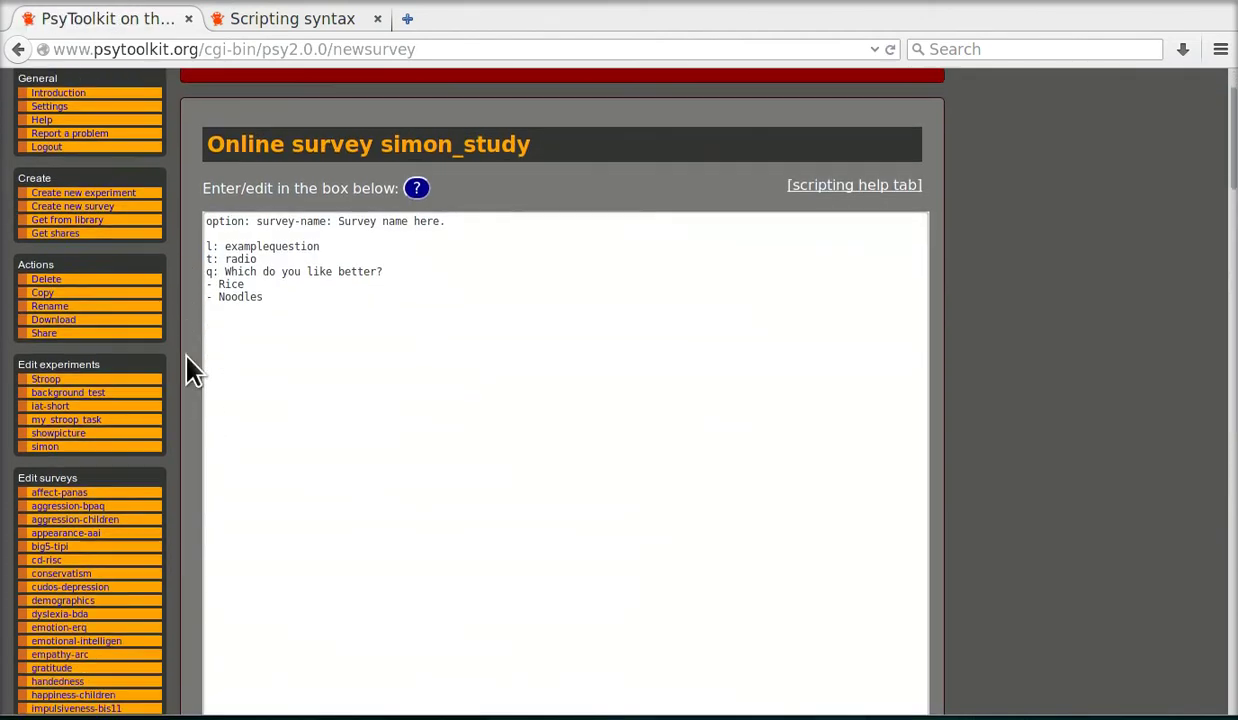
{"action": "scroll", "coordinate": [190, 370], "scroll_direction": "down", "scroll_amount": 3}
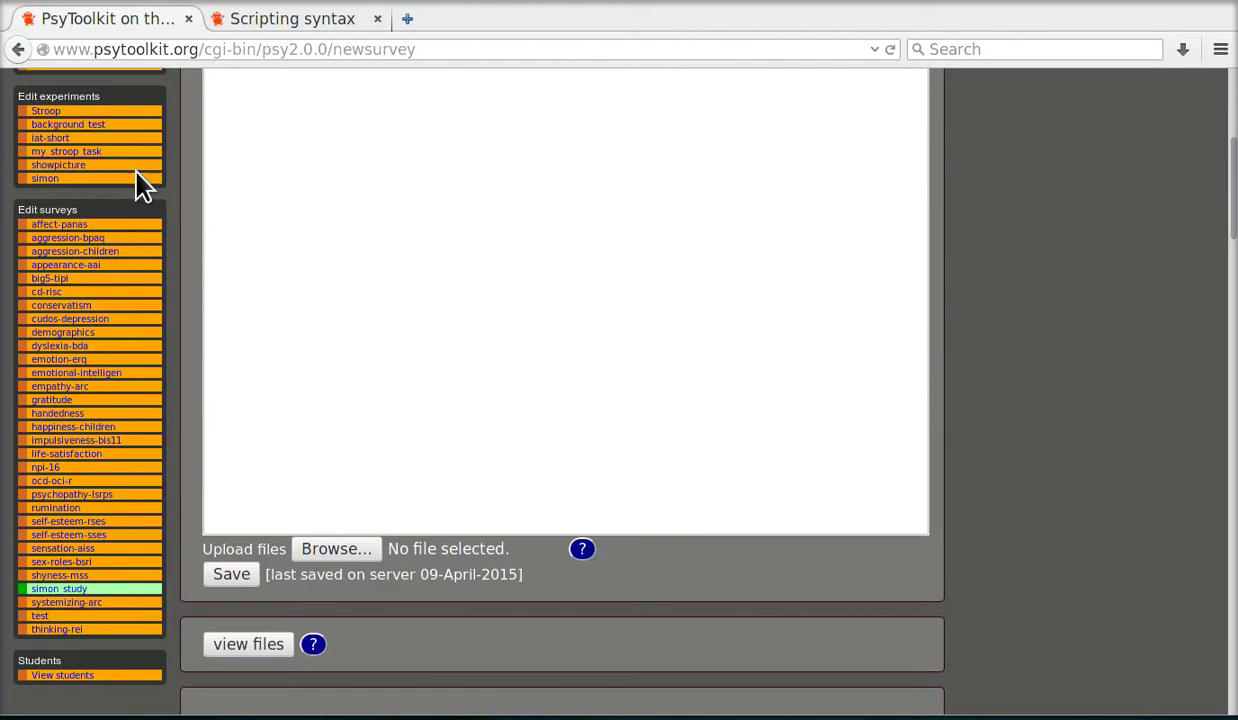
{"action": "left_click", "coordinate": [132, 590]}
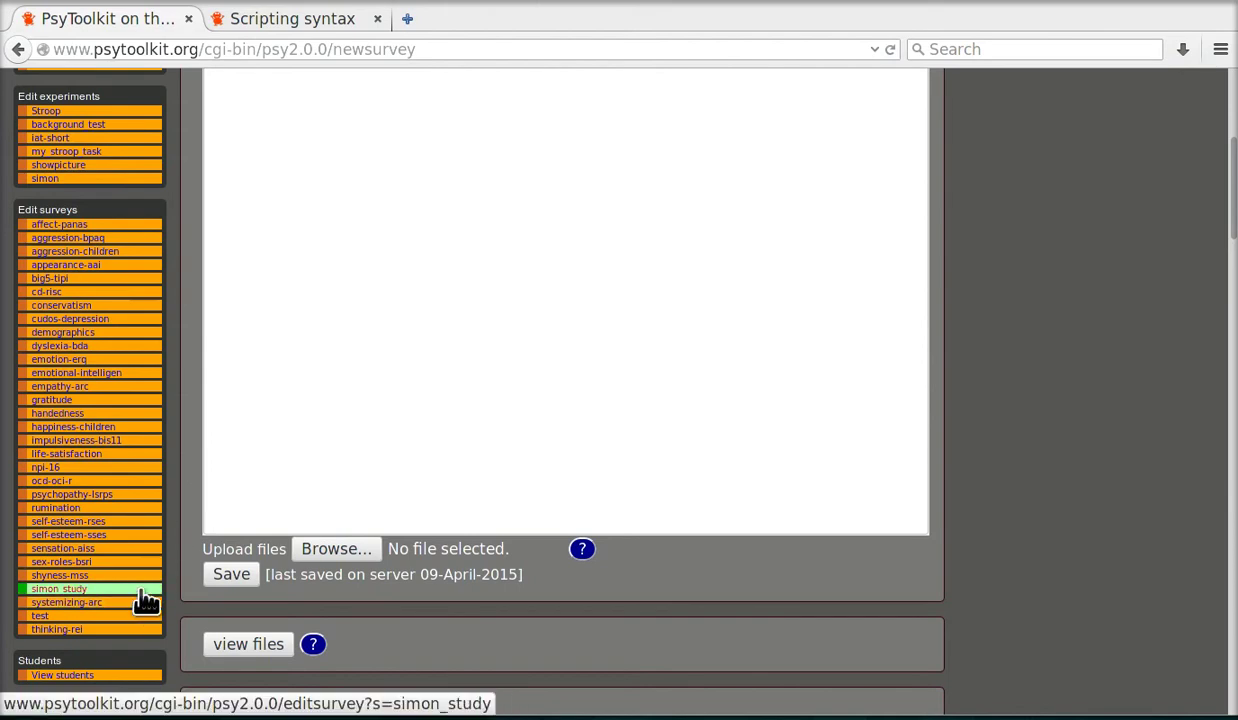
{"action": "scroll", "coordinate": [210, 410], "scroll_direction": "up", "scroll_amount": 6}
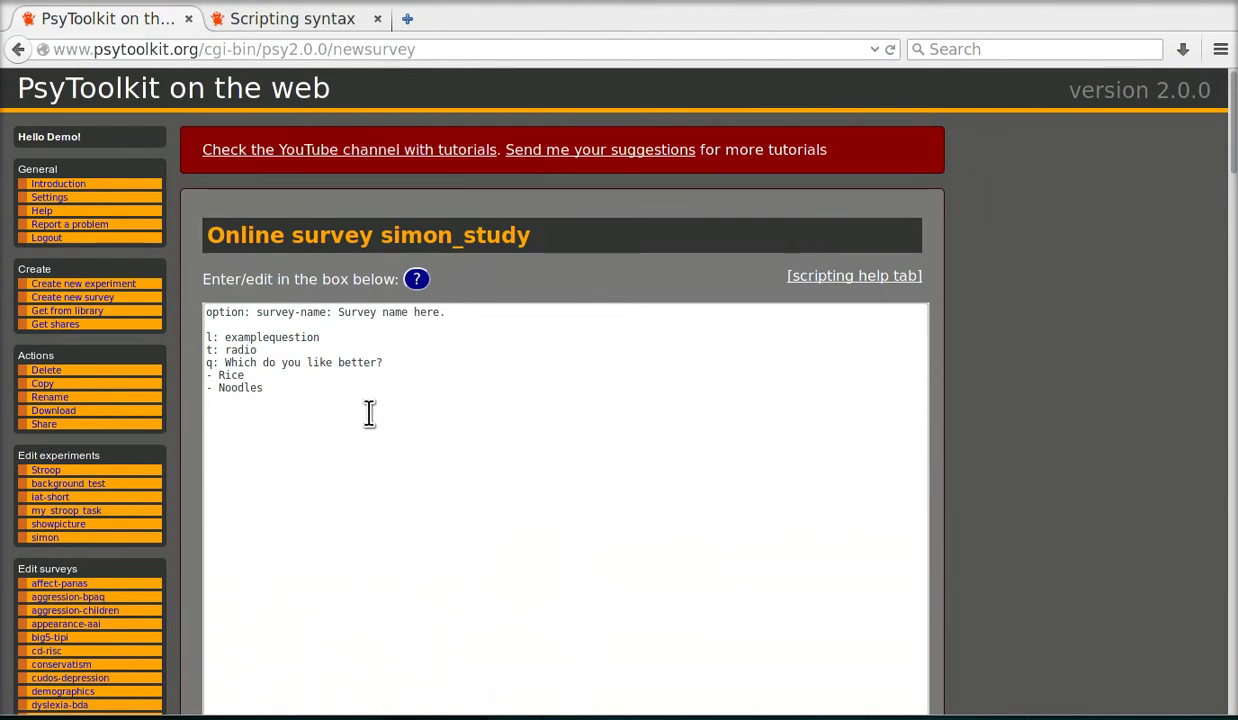
Step: Delete the whole template survey script and open the survey scripting help in a new tab
{"action": "left_click_drag", "start_coordinate": [206, 316], "coordinate": [301, 398]}
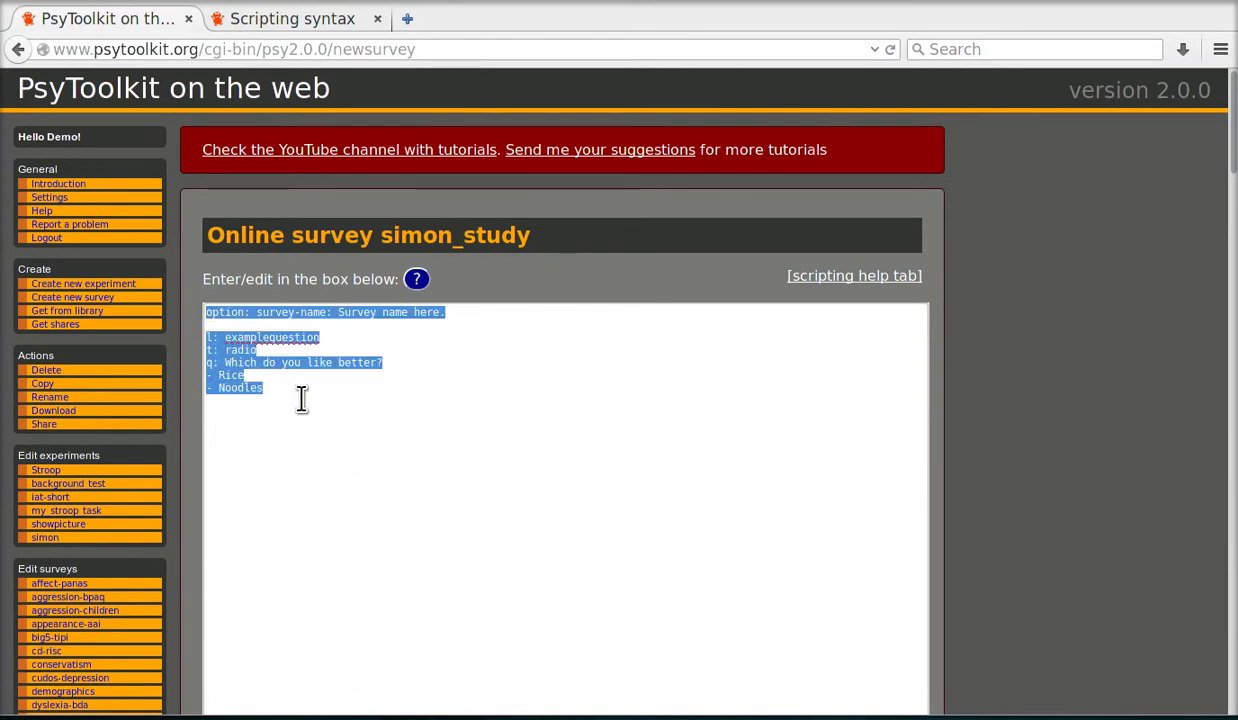
{"action": "key", "text": "BackSpace"}
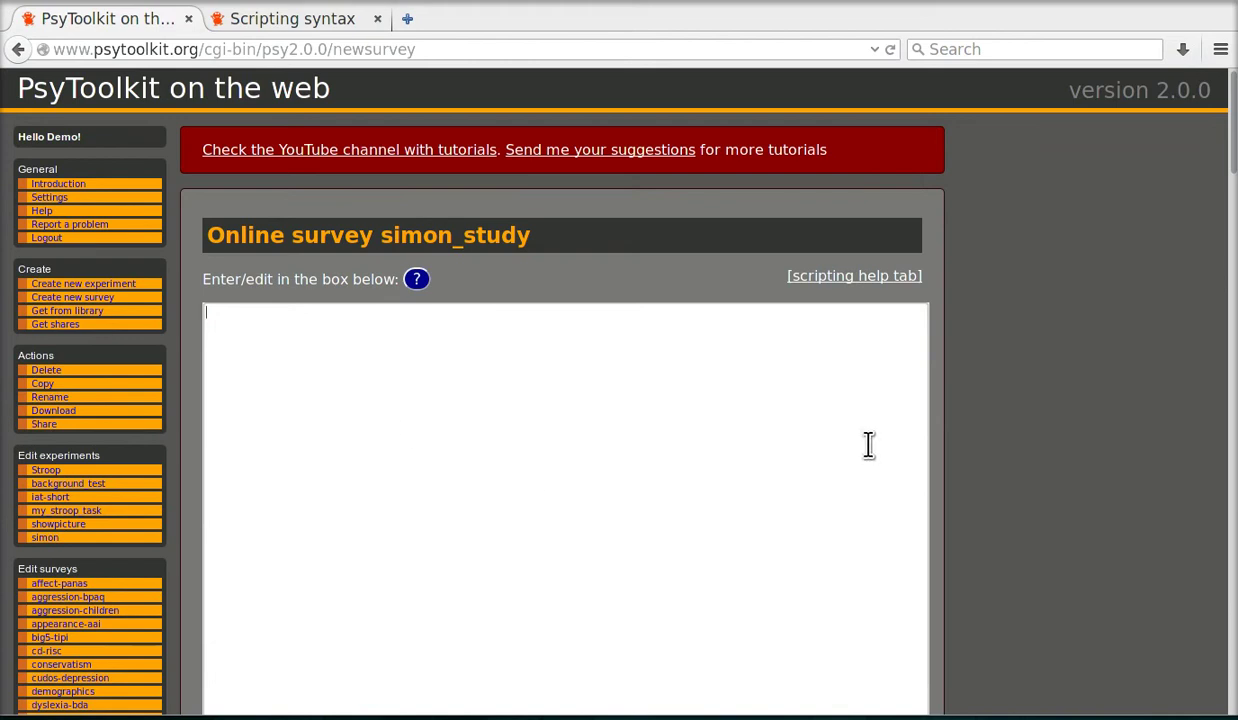
{"action": "left_click", "coordinate": [873, 280]}
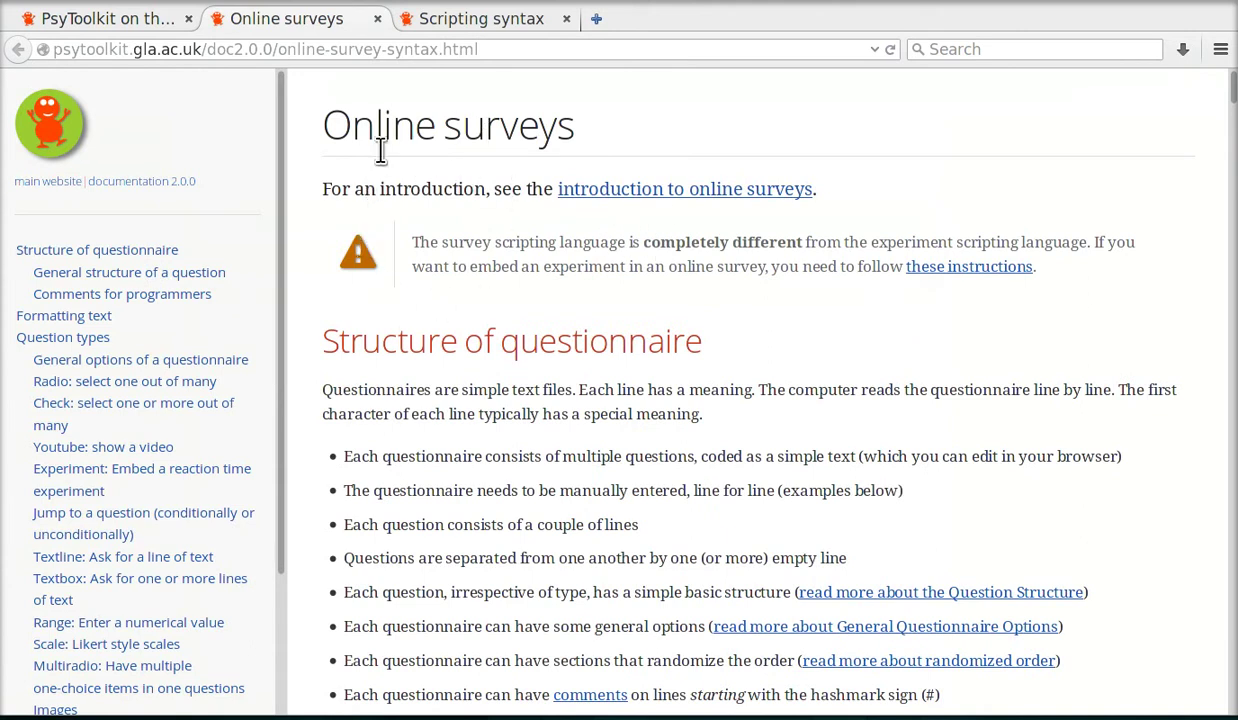
{"action": "left_click", "coordinate": [153, 26]}
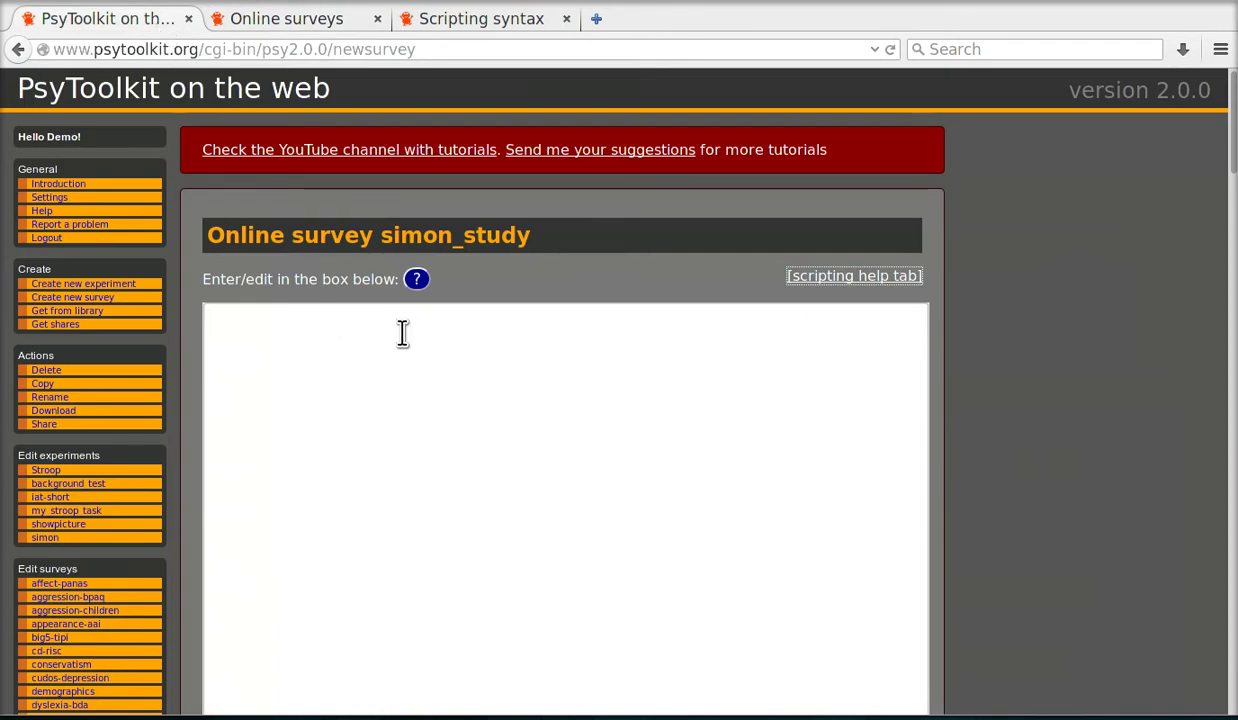
Step: Save the simon_study survey with its script box left empty
{"action": "left_click", "coordinate": [298, 346]}
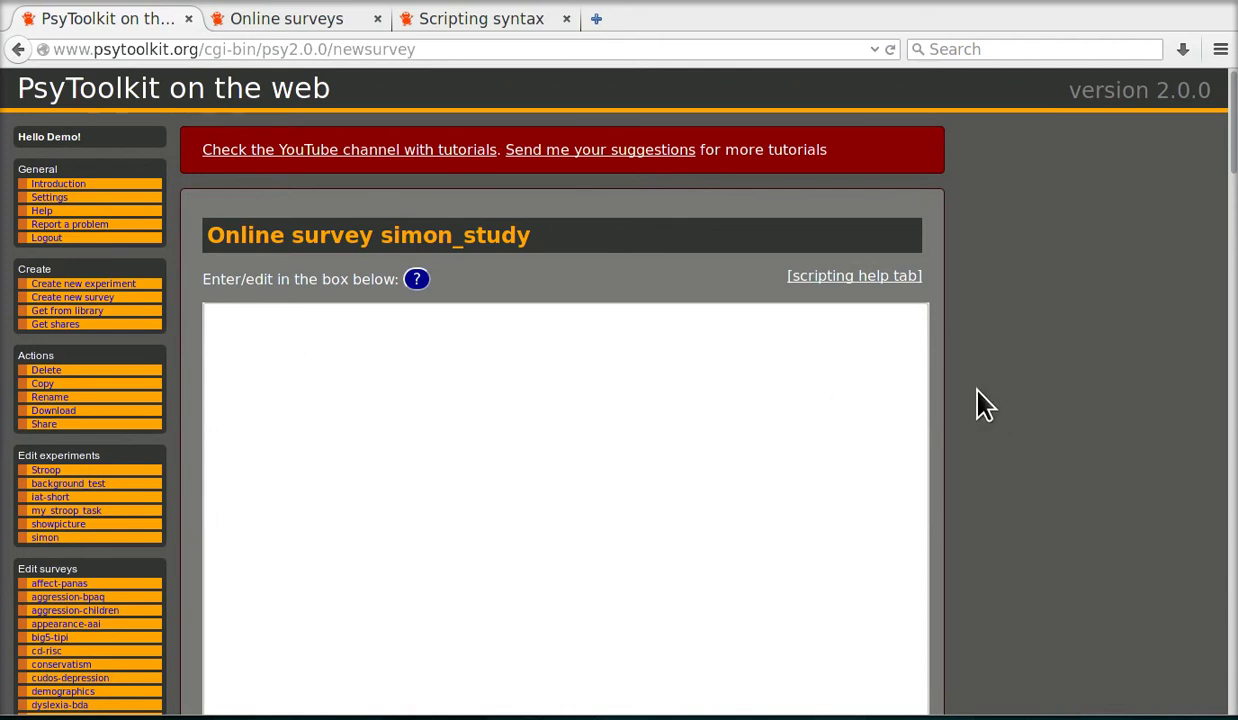
{"action": "scroll", "coordinate": [970, 400], "scroll_direction": "down", "scroll_amount": 8}
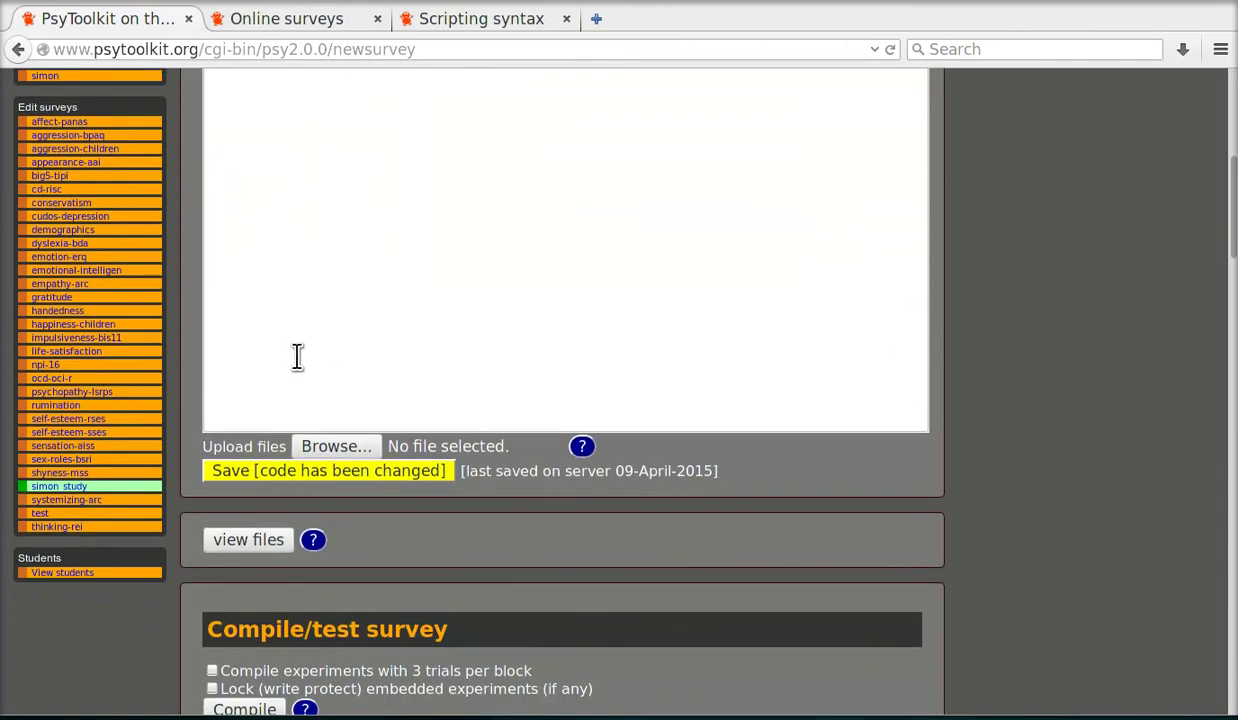
{"action": "left_click", "coordinate": [256, 474]}
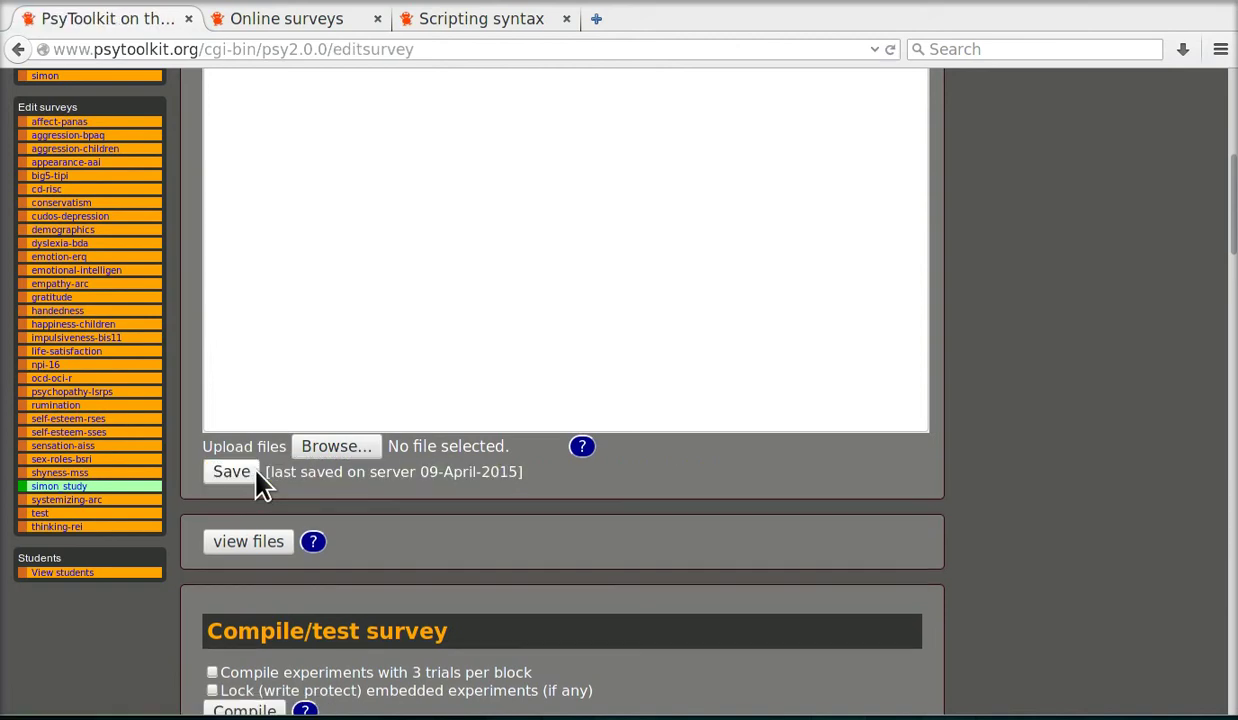
Step: Scroll down through the survey settings below the editor and back up toward the top
{"action": "scroll", "coordinate": [276, 442], "scroll_direction": "down", "scroll_amount": 4}
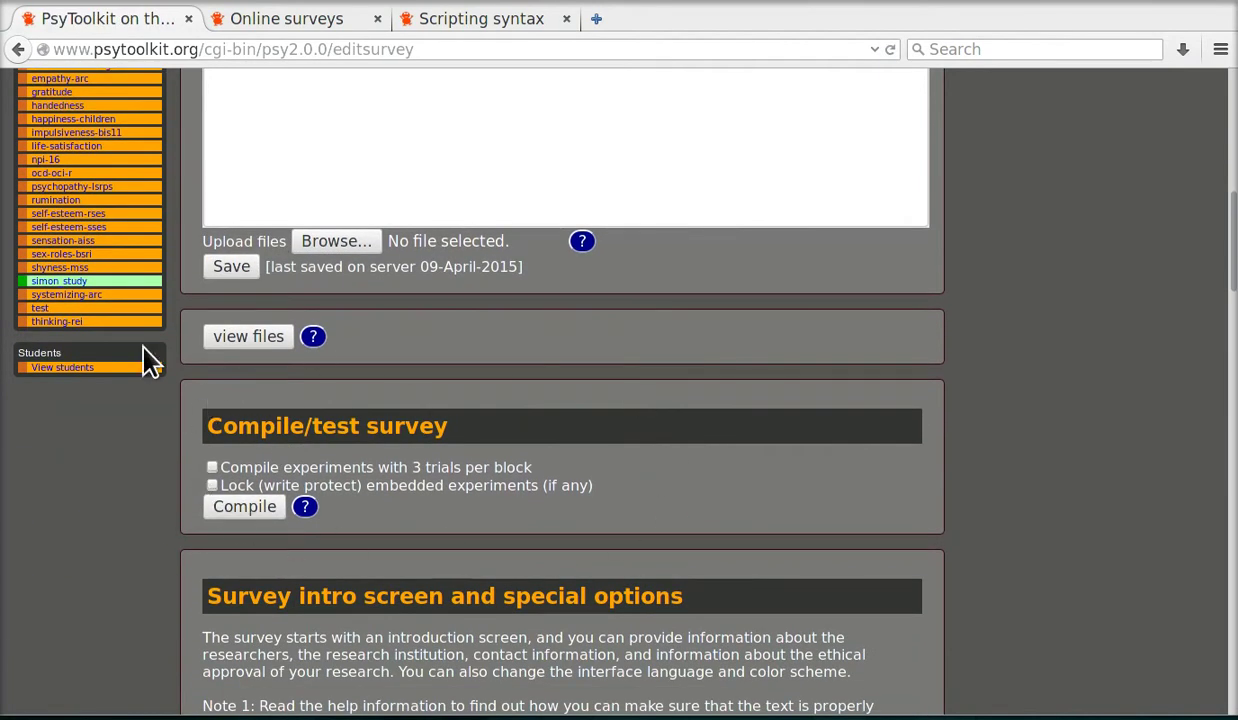
{"action": "scroll", "coordinate": [245, 546], "scroll_direction": "down", "scroll_amount": 6}
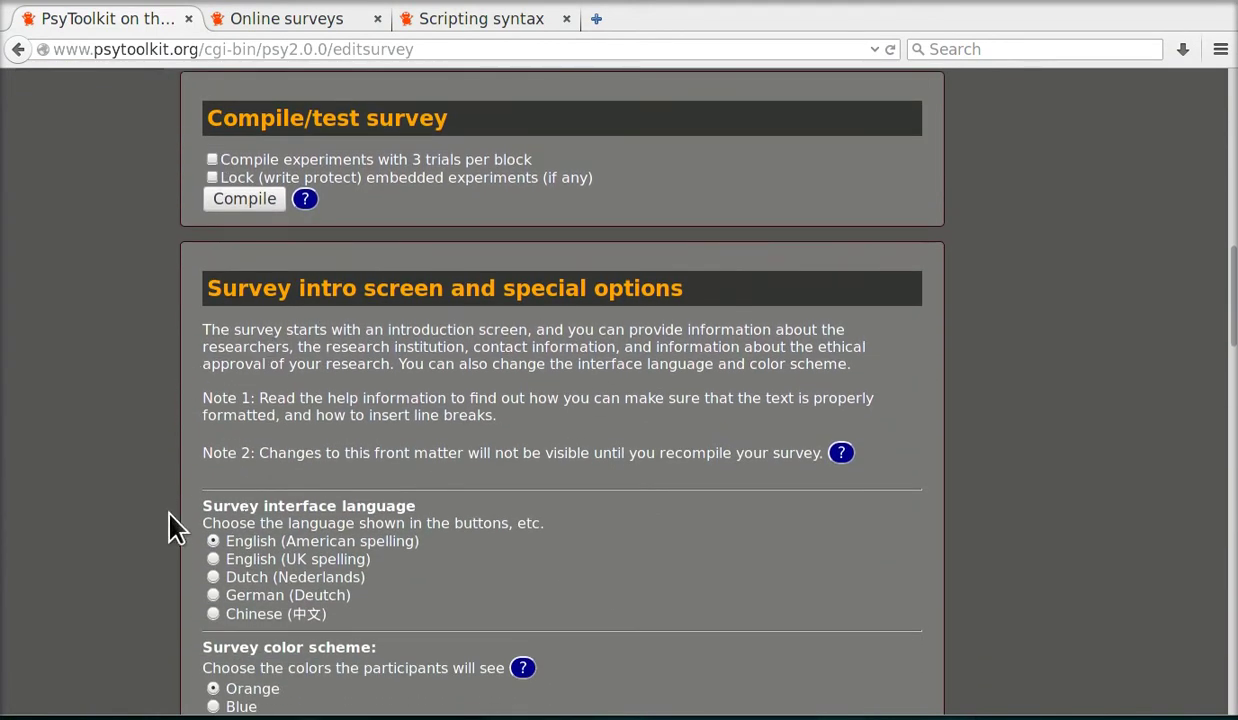
{"action": "scroll", "coordinate": [440, 555], "scroll_direction": "down", "scroll_amount": 4}
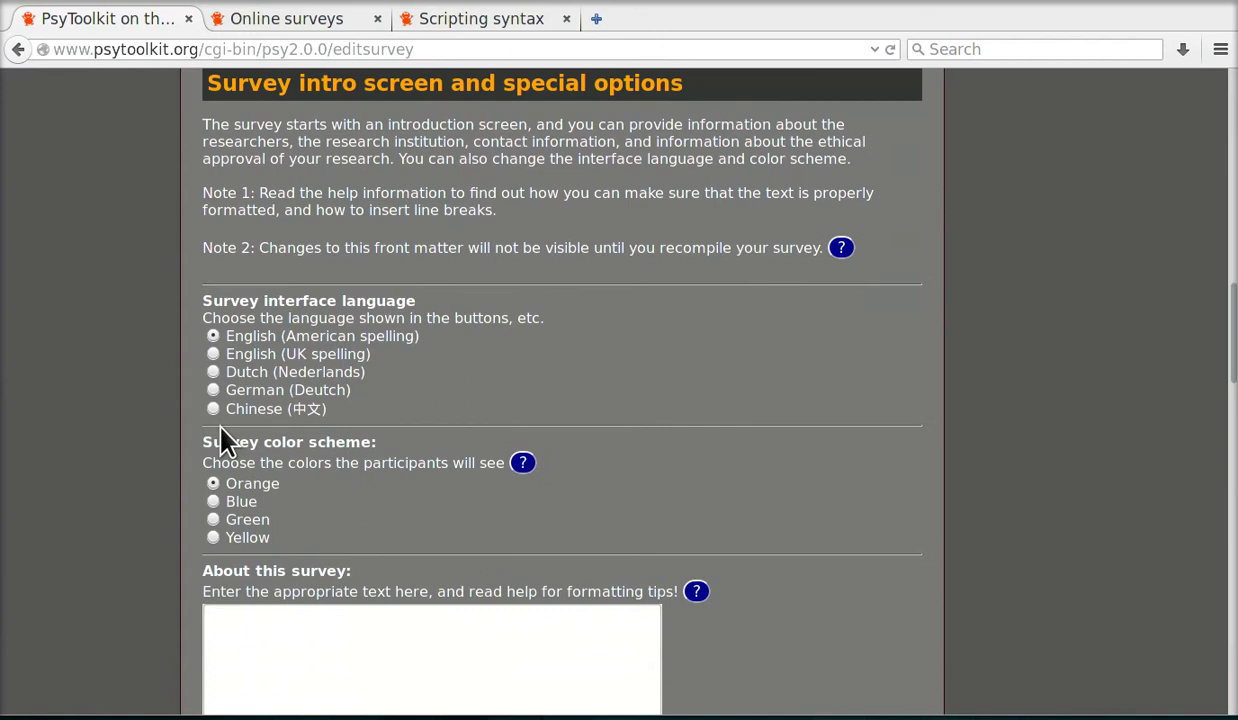
{"action": "scroll", "coordinate": [205, 415], "scroll_direction": "down", "scroll_amount": 10}
{"action": "scroll", "coordinate": [190, 415], "scroll_direction": "down", "scroll_amount": 13}
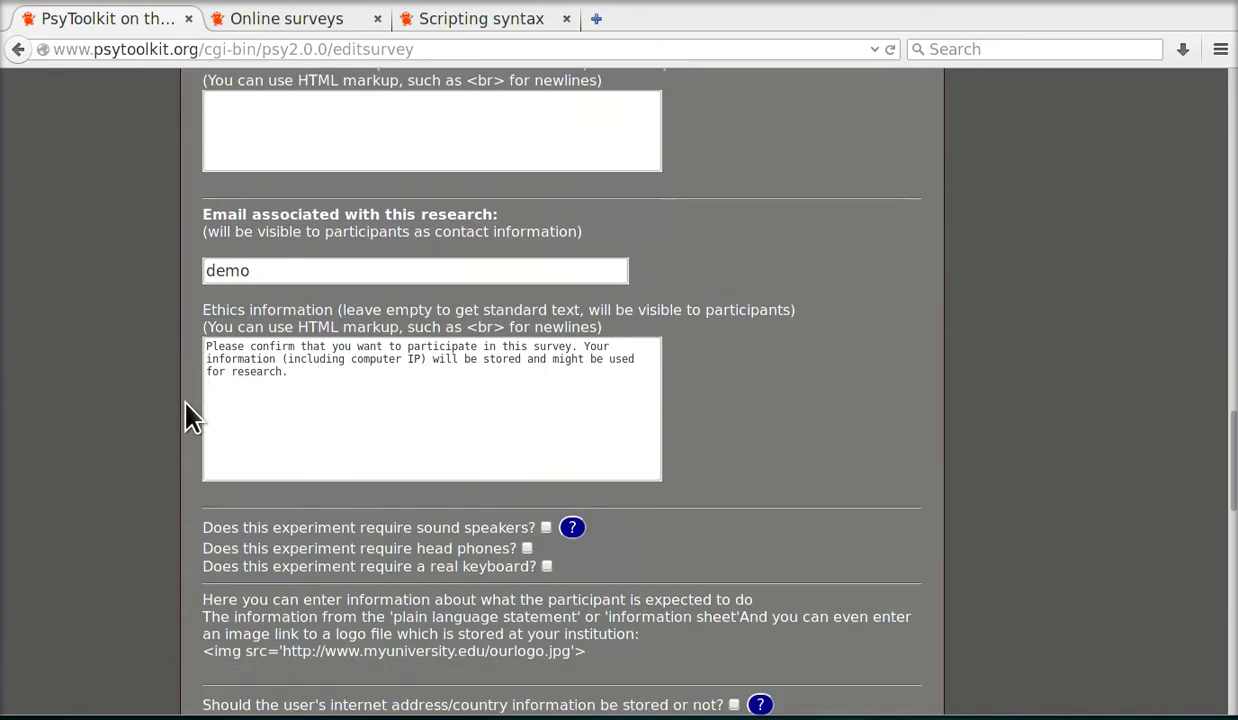
{"action": "scroll", "coordinate": [178, 410], "scroll_direction": "down", "scroll_amount": 4}
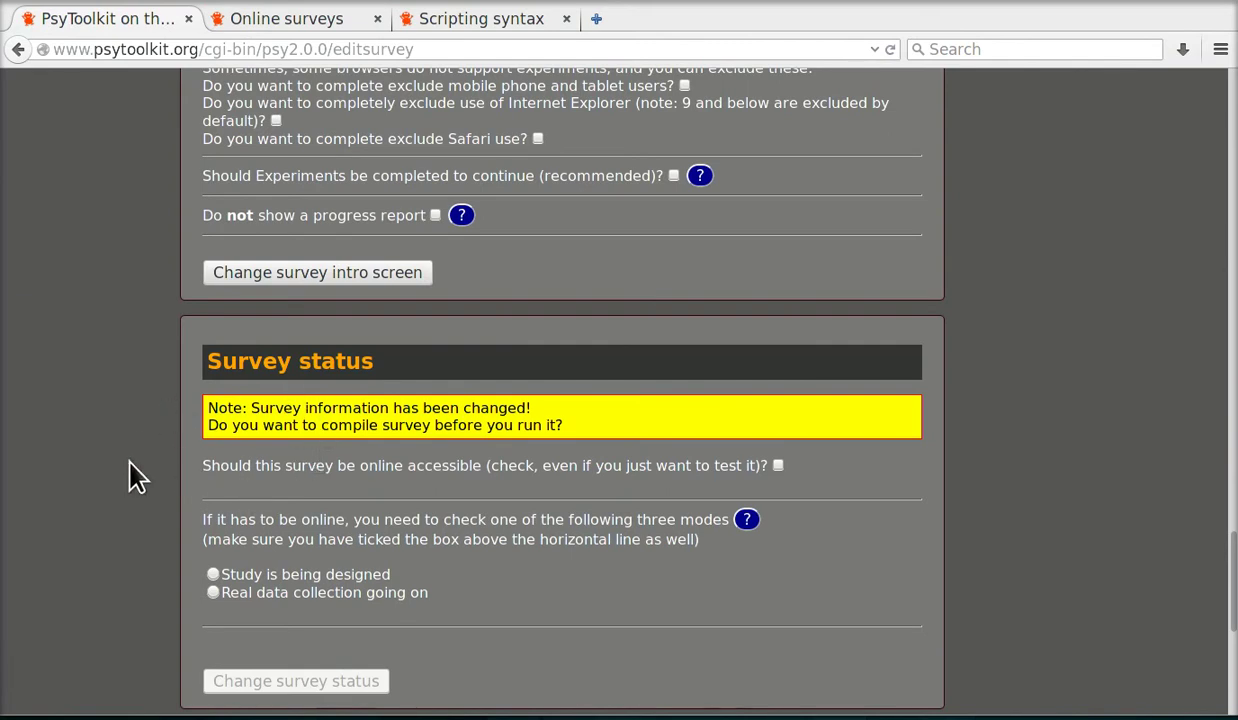
{"action": "scroll", "coordinate": [127, 475], "scroll_direction": "down", "scroll_amount": 9}
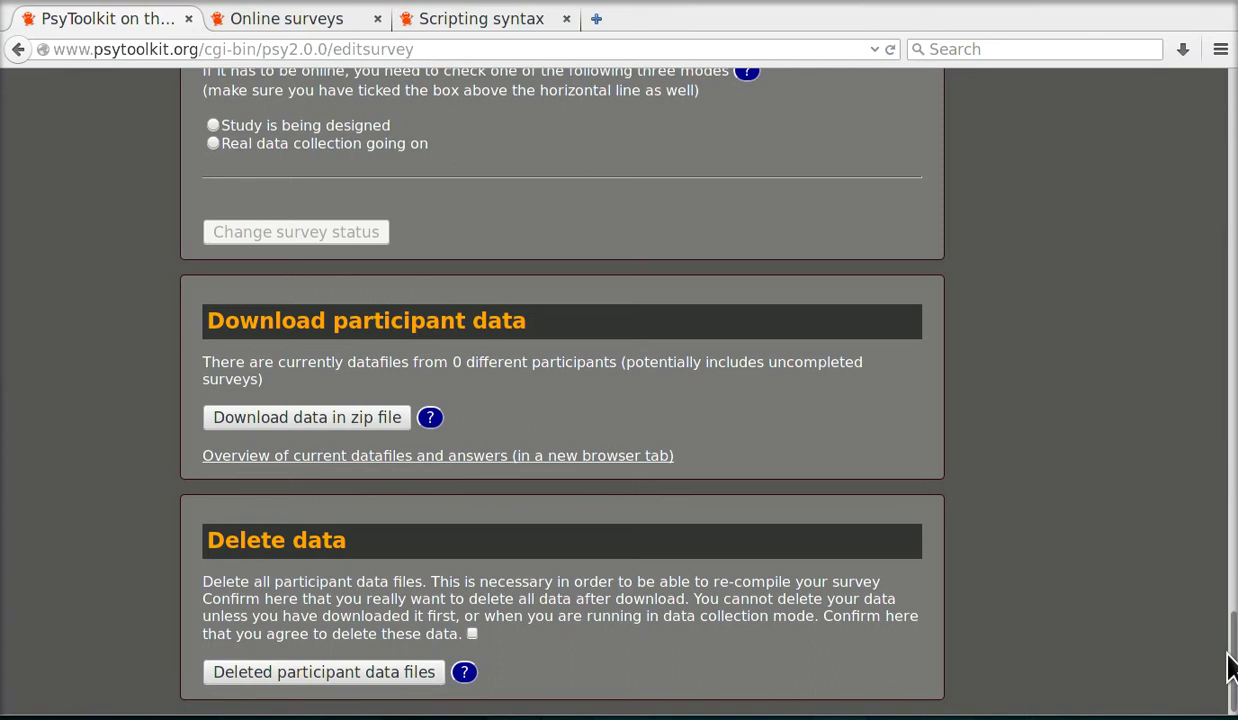
{"action": "scroll", "coordinate": [1190, 590], "scroll_direction": "up", "scroll_amount": 8}
{"action": "scroll", "coordinate": [1190, 590], "scroll_direction": "up", "scroll_amount": 20}
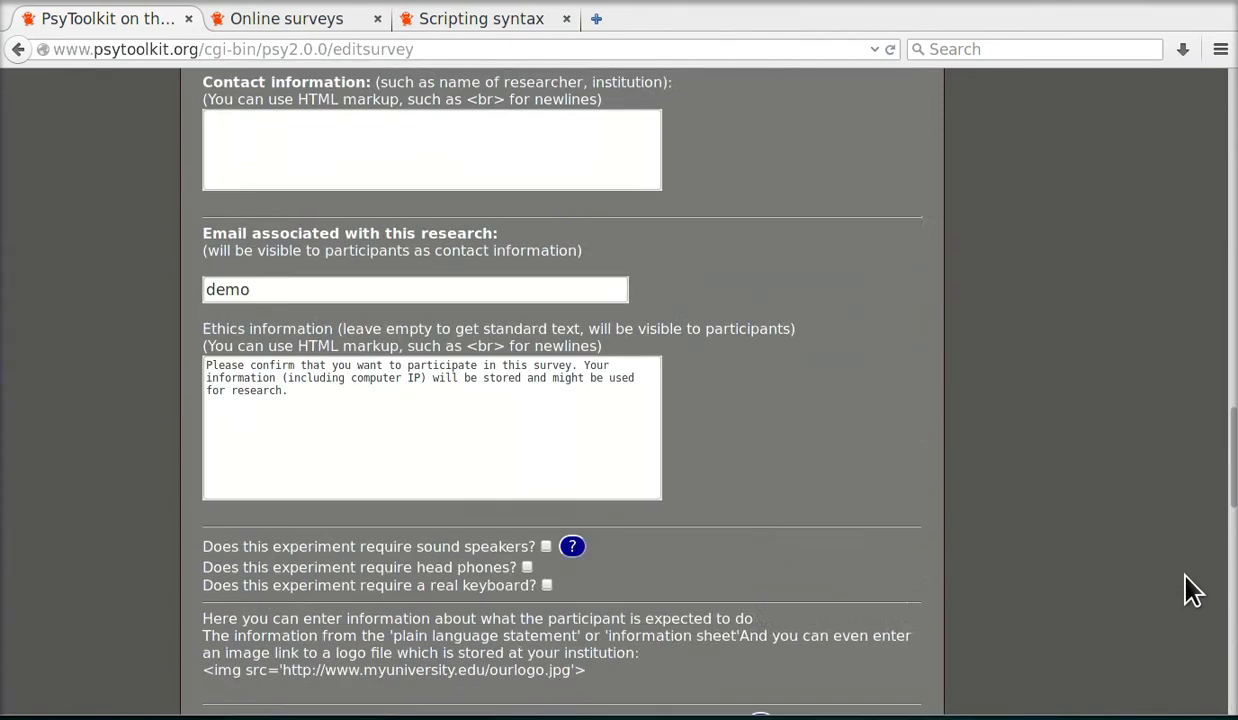
{"action": "scroll", "coordinate": [1190, 590], "scroll_direction": "up", "scroll_amount": 3}
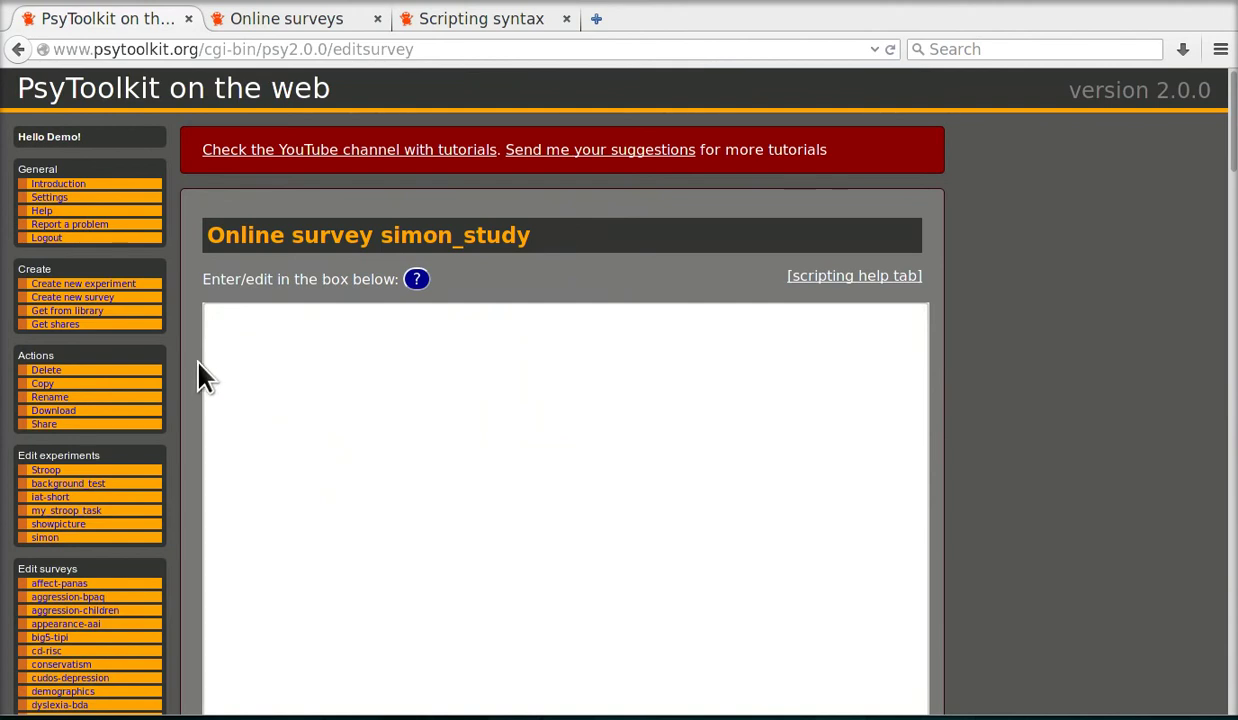
{"action": "left_click", "coordinate": [240, 329]}
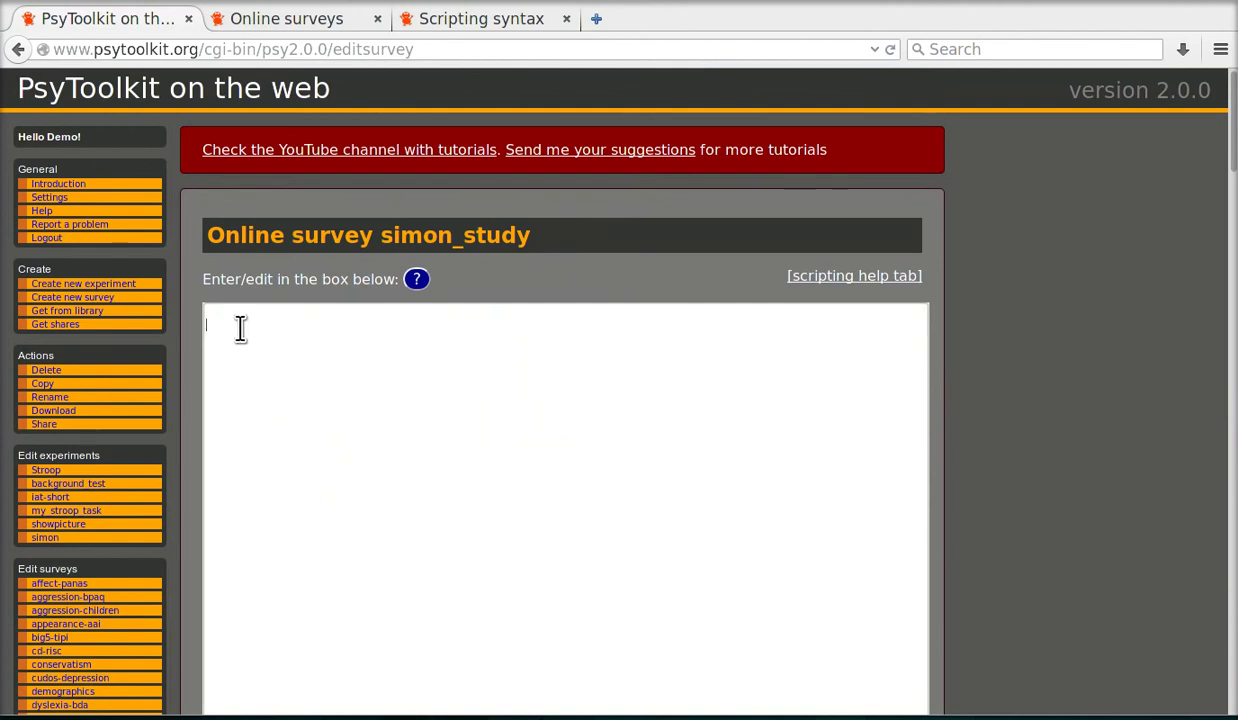